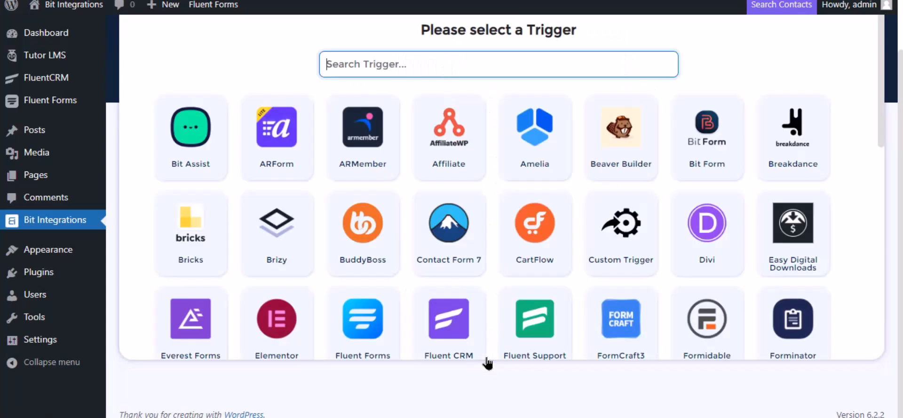
# - Search 'tu' and select Tutor LMS as the integration trigger
pyautogui.write('tu')
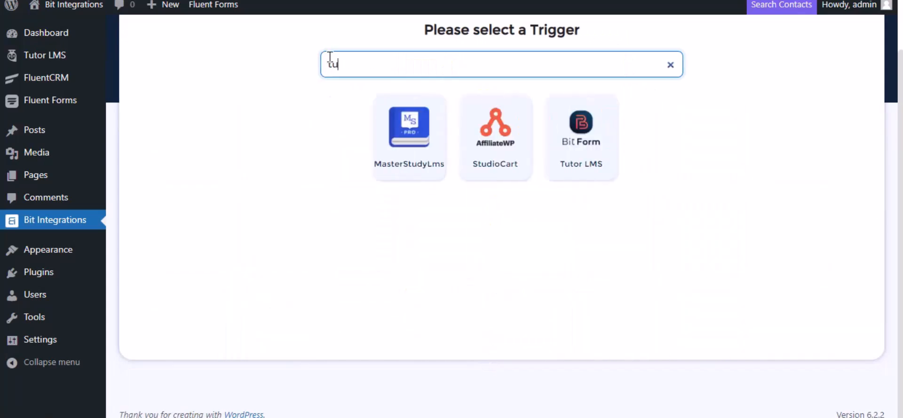
pyautogui.click(606, 146)
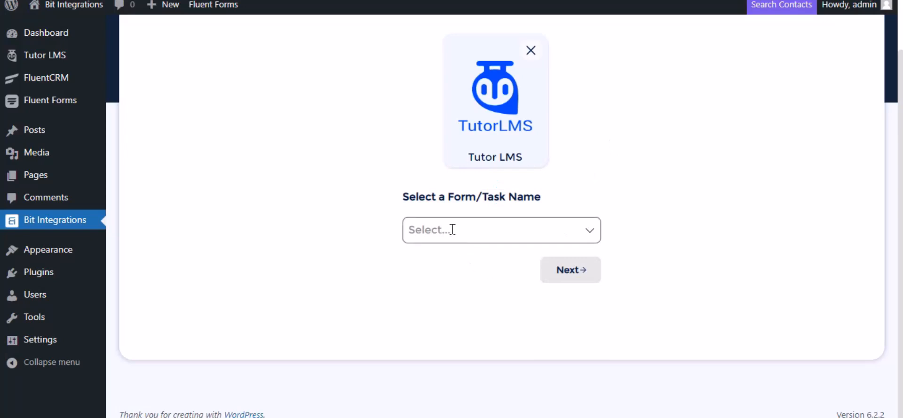
# - Set the Tutor LMS event to 'Complete a course' for Any Course and continue
pyautogui.click(452, 230)
pyautogui.click(452, 338)
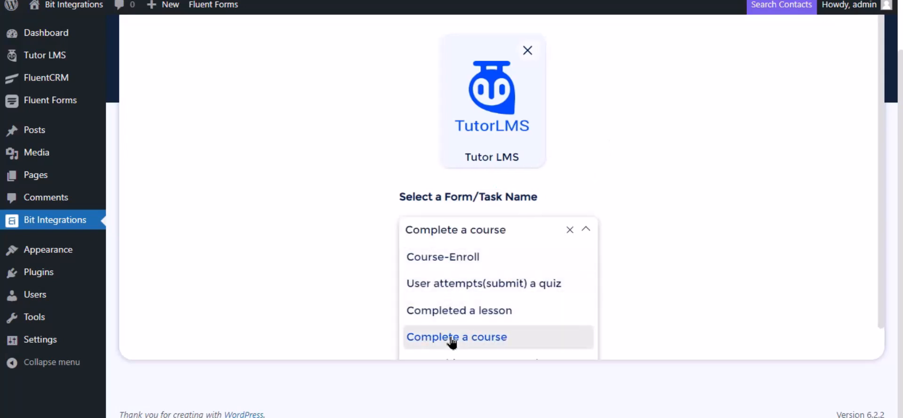
pyautogui.scroll(-1, 535, 234)
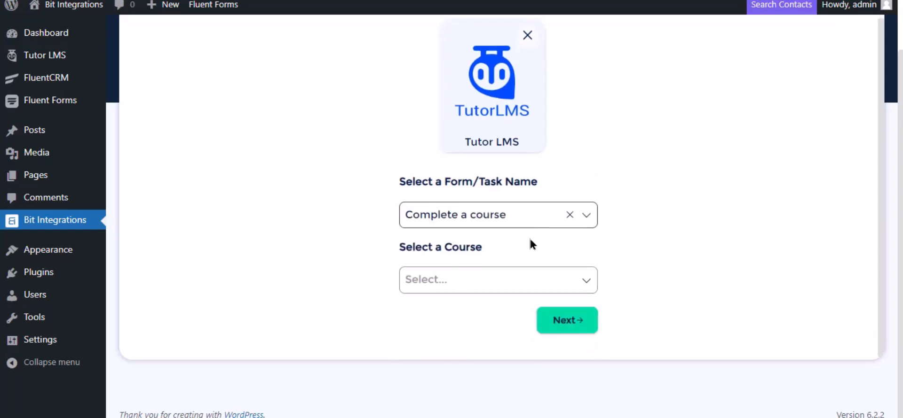
pyautogui.click(473, 278)
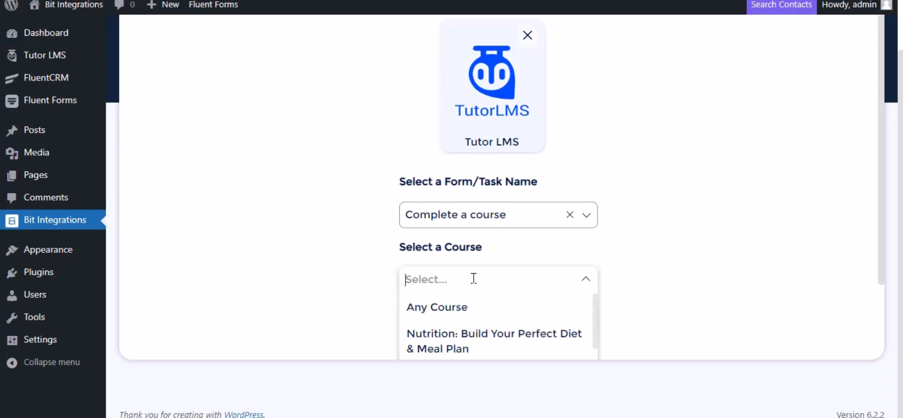
pyautogui.click(461, 308)
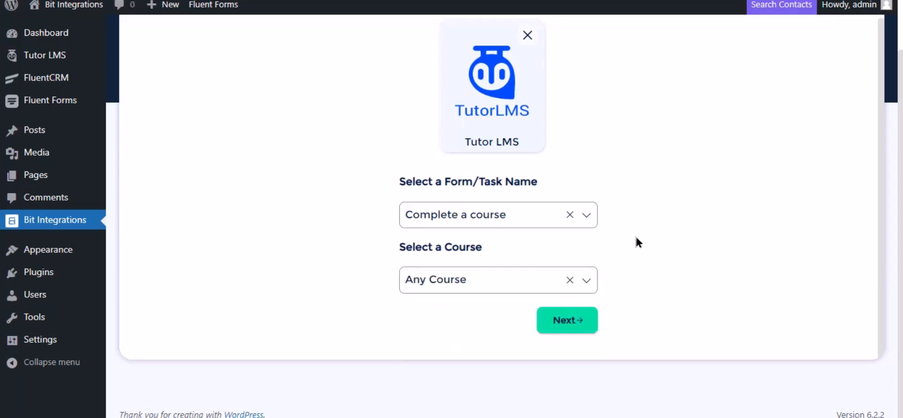
pyautogui.click(567, 330)
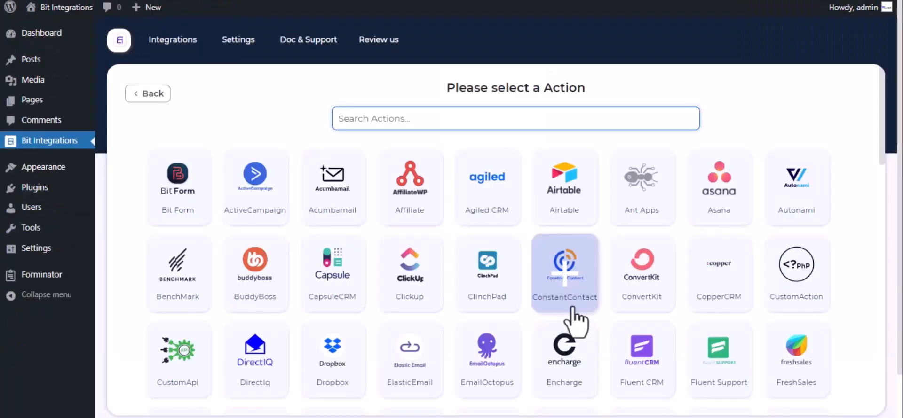
# - Search 'notion', select Notion as the action, and focus the Integration Name field
pyautogui.write('notion')
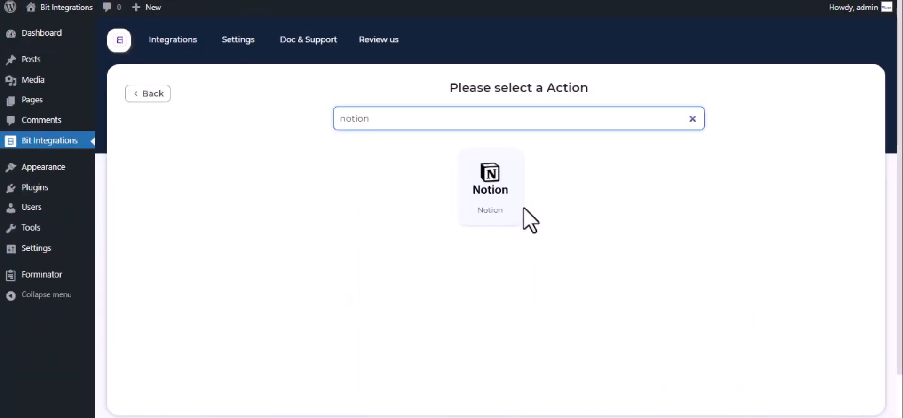
pyautogui.click(496, 178)
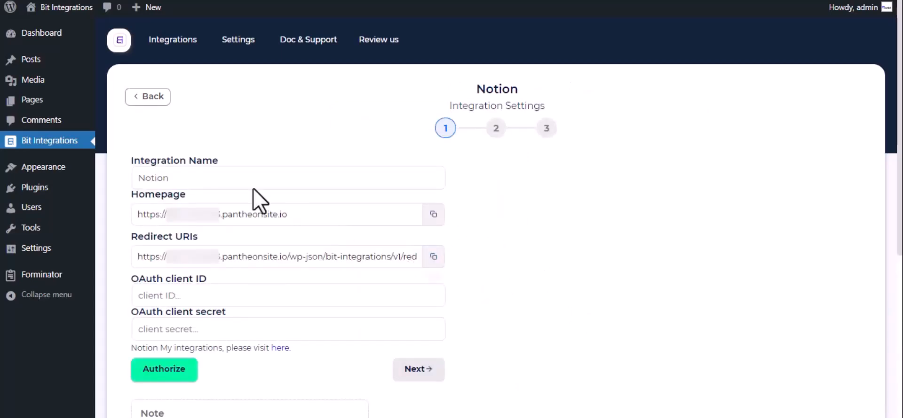
pyautogui.click(188, 179)
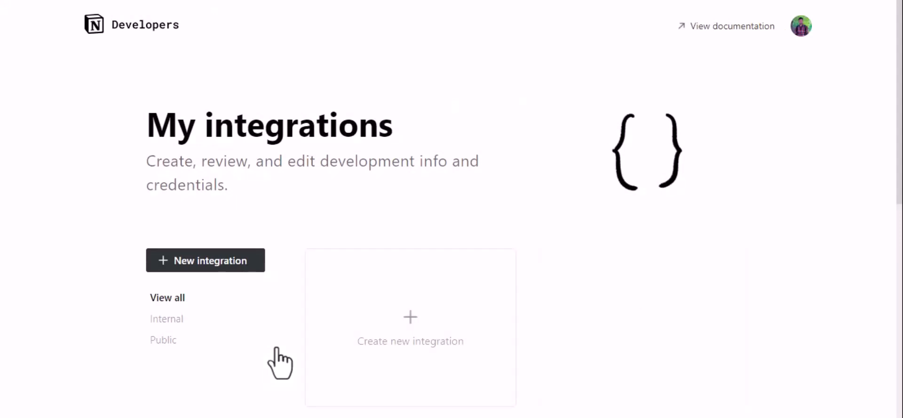
# - Create a new Notion integration named 'For Bit Integration' and submit it
pyautogui.click(402, 324)
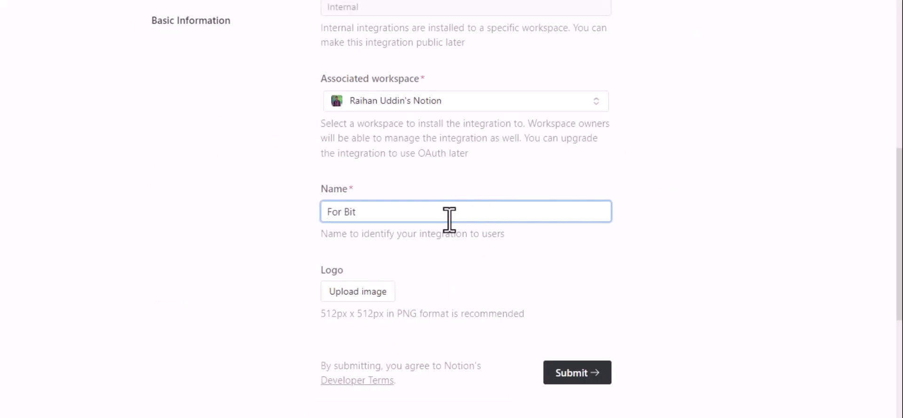
pyautogui.write('For Bit Integrations')
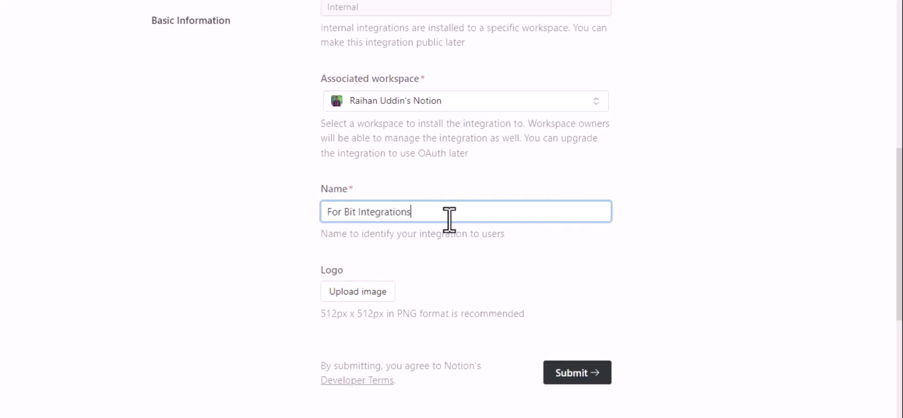
pyautogui.scroll(-2, 449, 219)
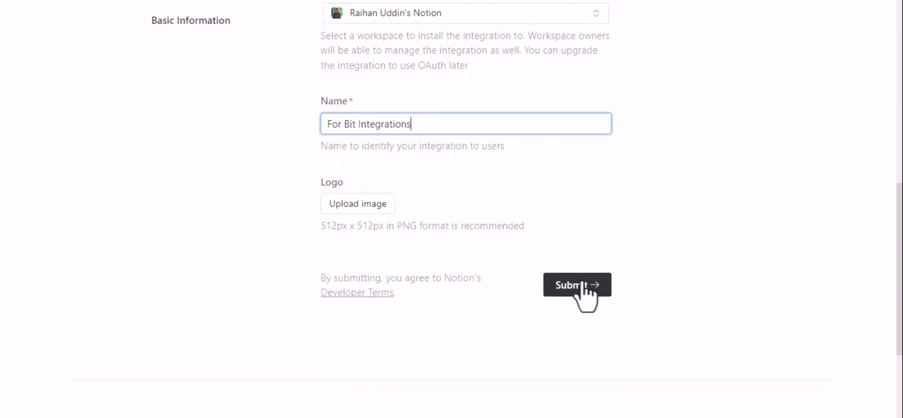
pyautogui.click(582, 285)
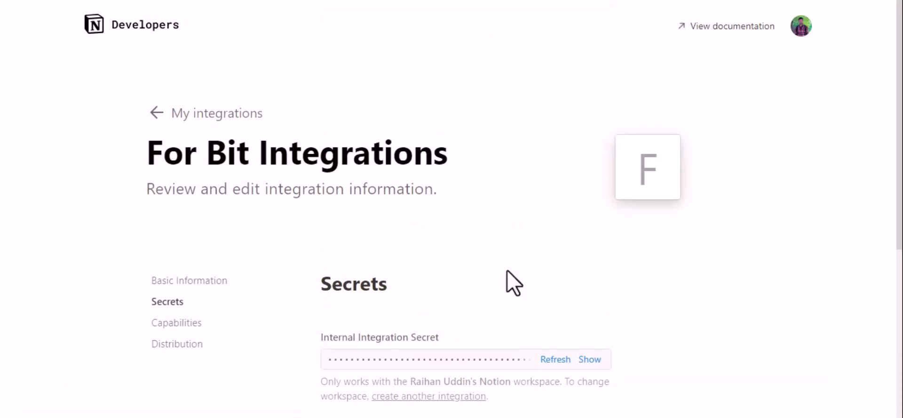
# - Make the integration public under Distribution and enter 'Bit App' as company name
pyautogui.click(173, 347)
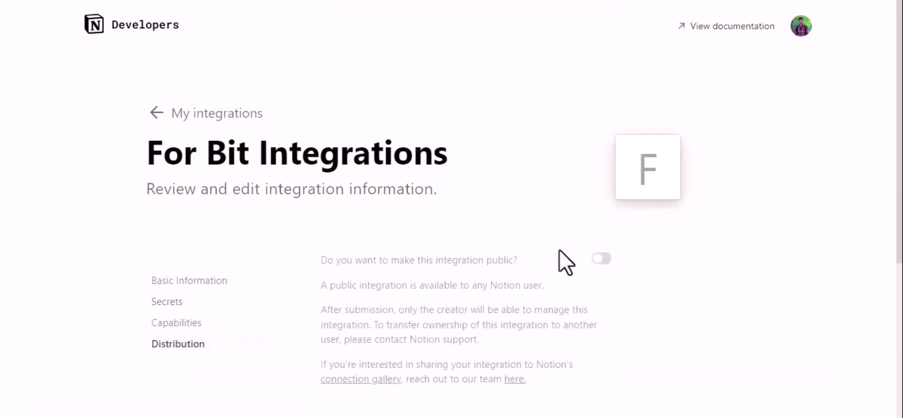
pyautogui.click(601, 258)
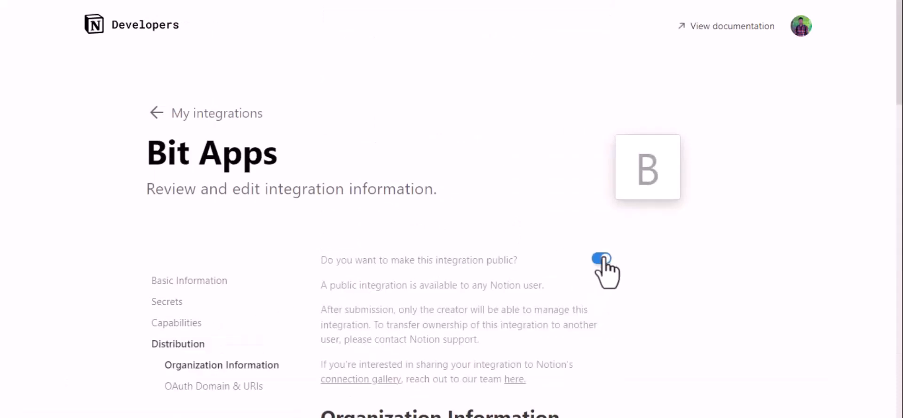
pyautogui.scroll(-8, 604, 257)
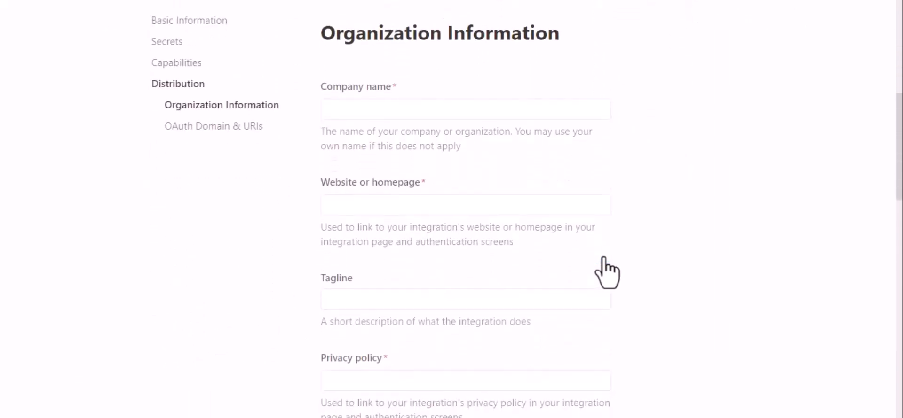
pyautogui.click(419, 103)
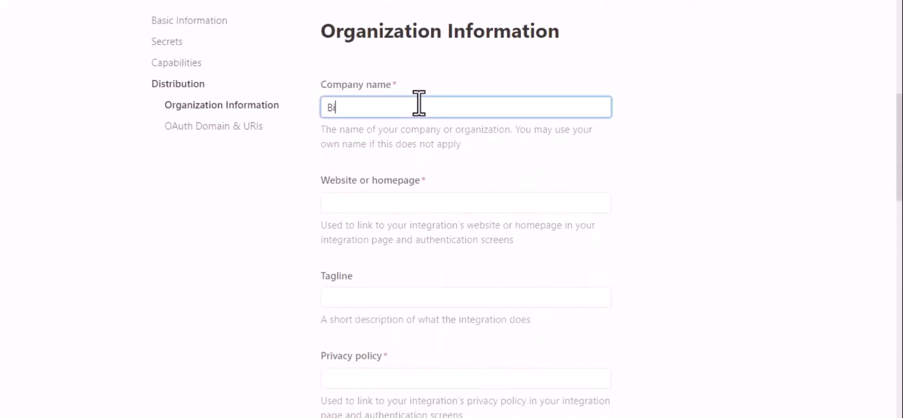
pyautogui.write('Bit Apps')
pyautogui.click(377, 202)
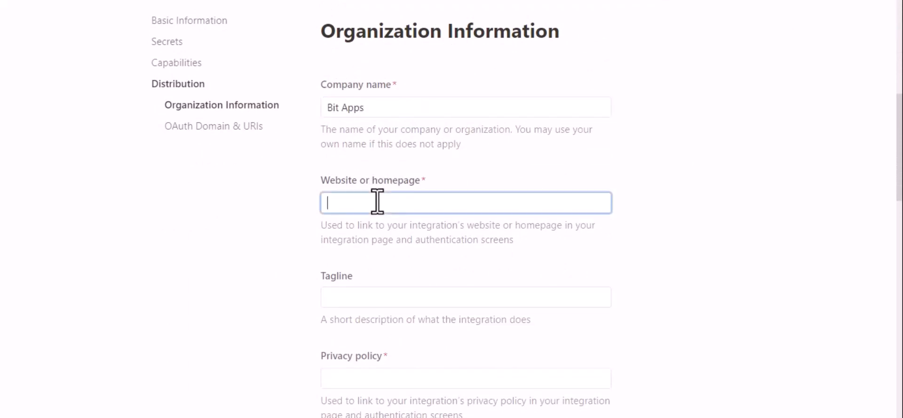
pyautogui.press('super+v')
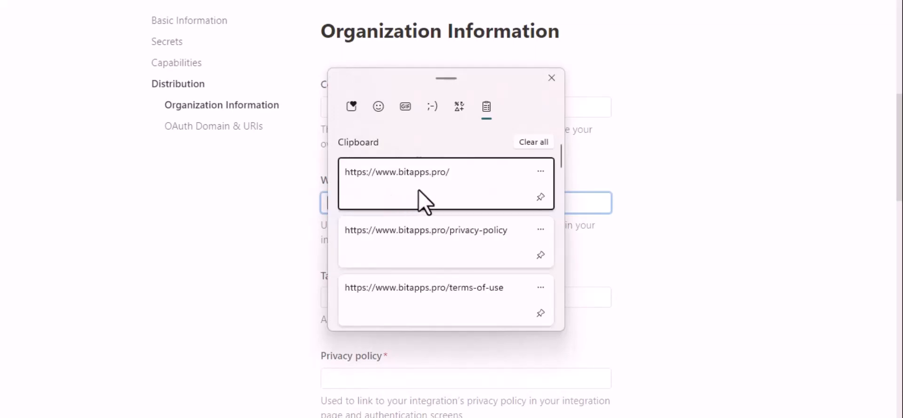
pyautogui.click(425, 200)
pyautogui.scroll(-2, 514, 292)
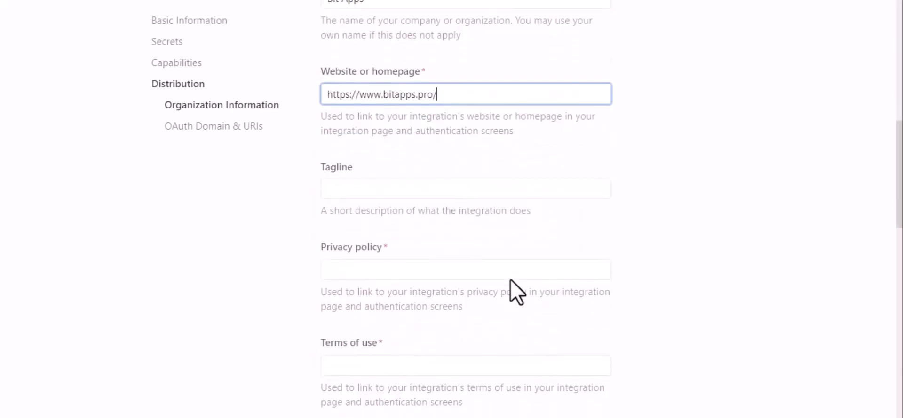
pyautogui.scroll(-1, 511, 281)
pyautogui.click(426, 208)
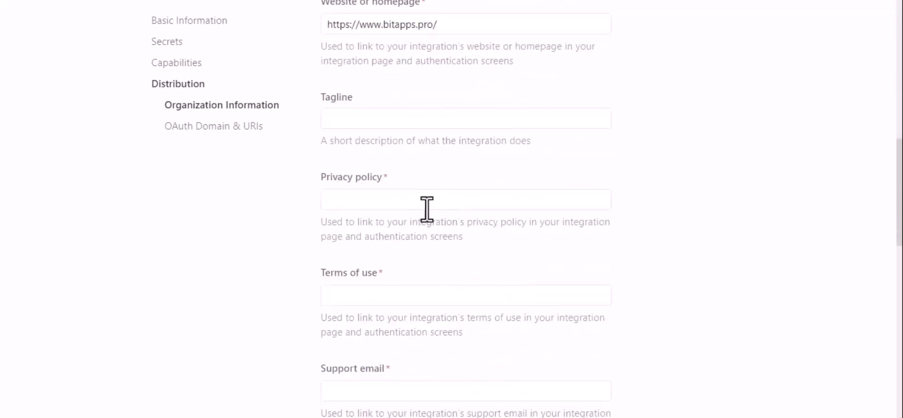
pyautogui.click(395, 198)
pyautogui.press('super+v')
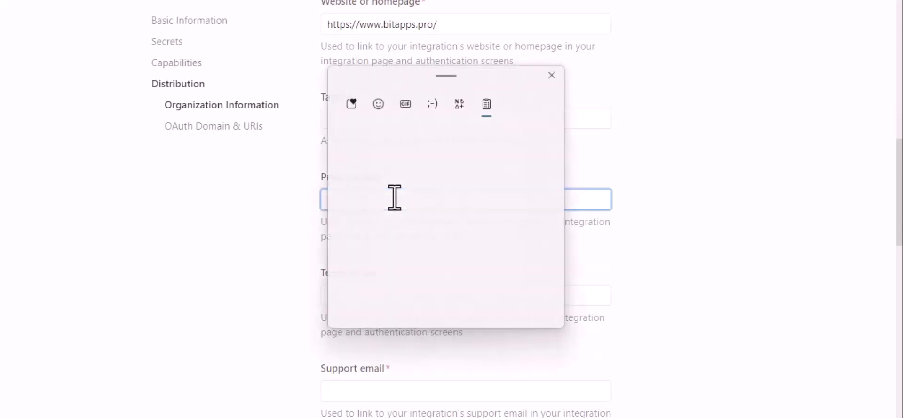
pyautogui.click(444, 247)
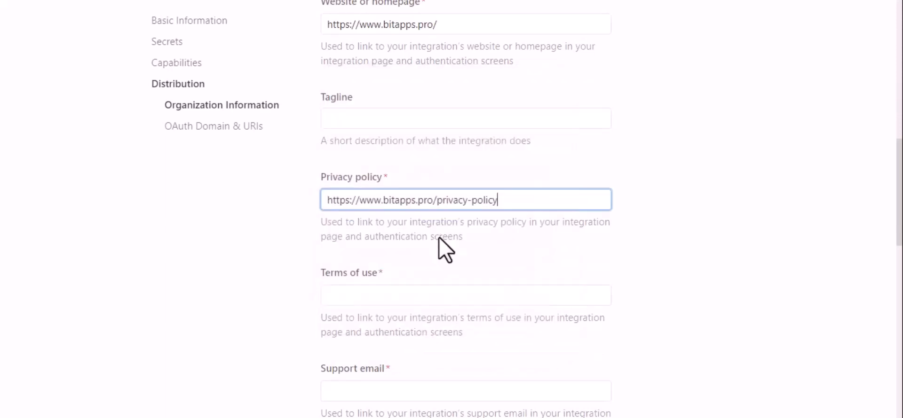
pyautogui.click(469, 291)
pyautogui.press('super+v')
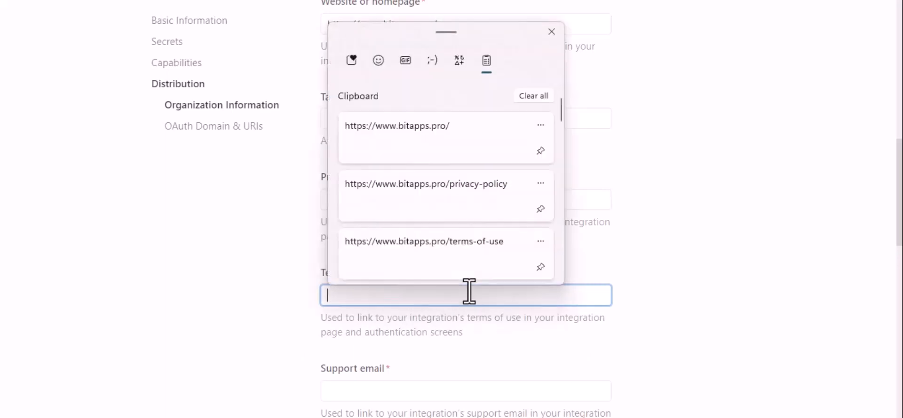
pyautogui.click(493, 258)
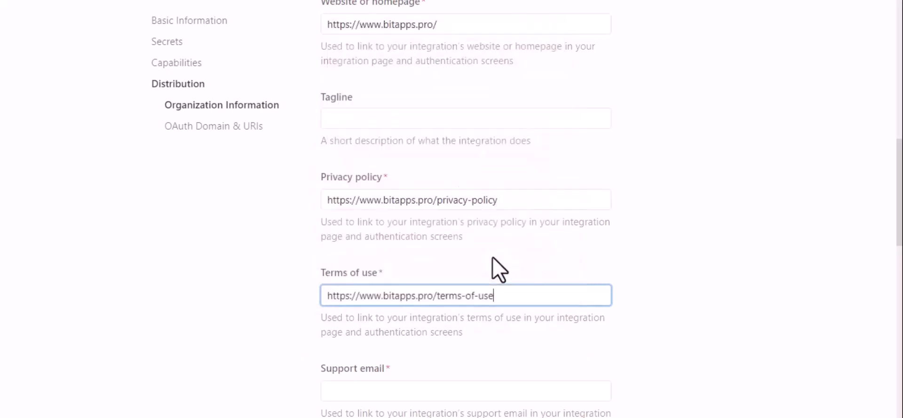
# - Enter the support email address and move to the redirect URI field
pyautogui.scroll(-4, 572, 278)
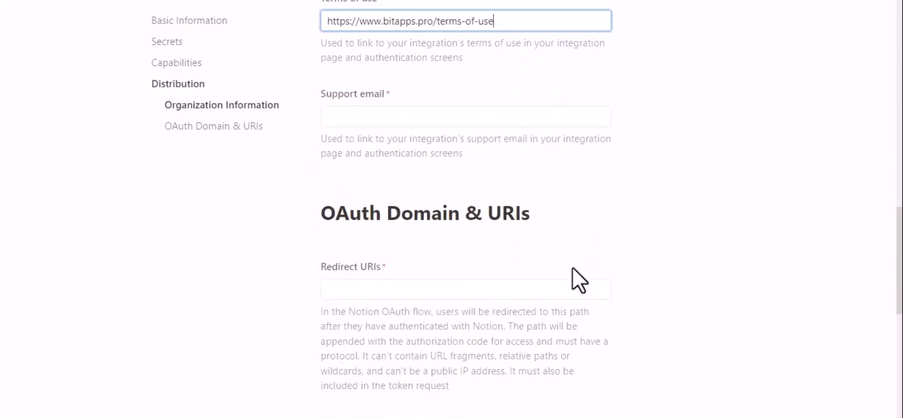
pyautogui.click(428, 122)
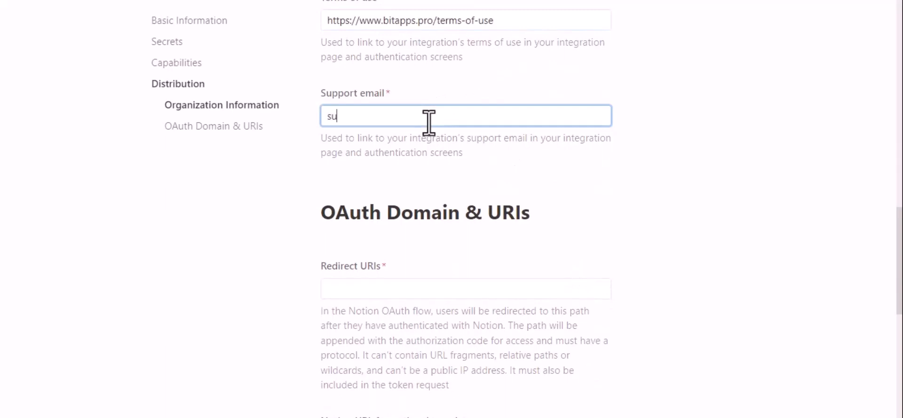
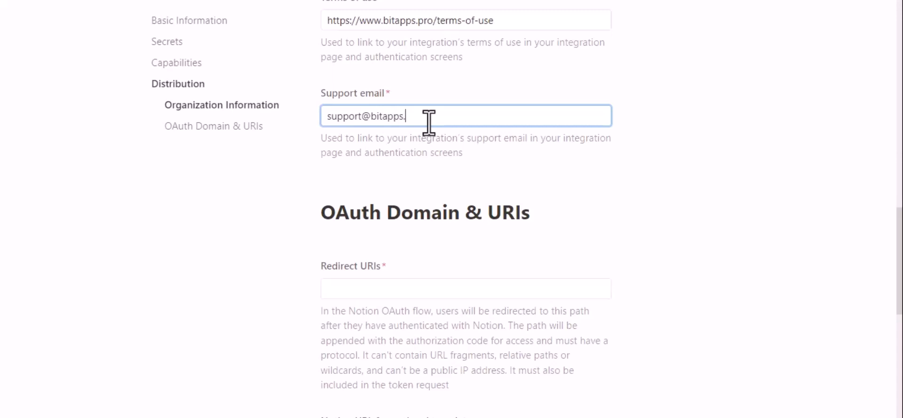
pyautogui.click(422, 170)
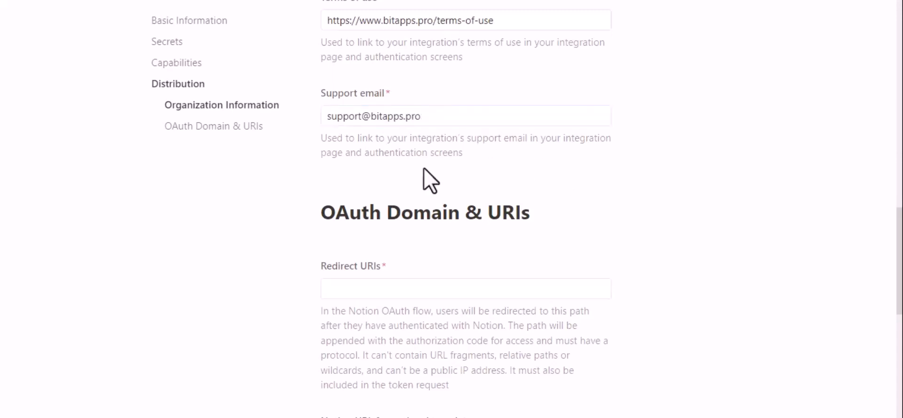
pyautogui.scroll(-2, 420, 171)
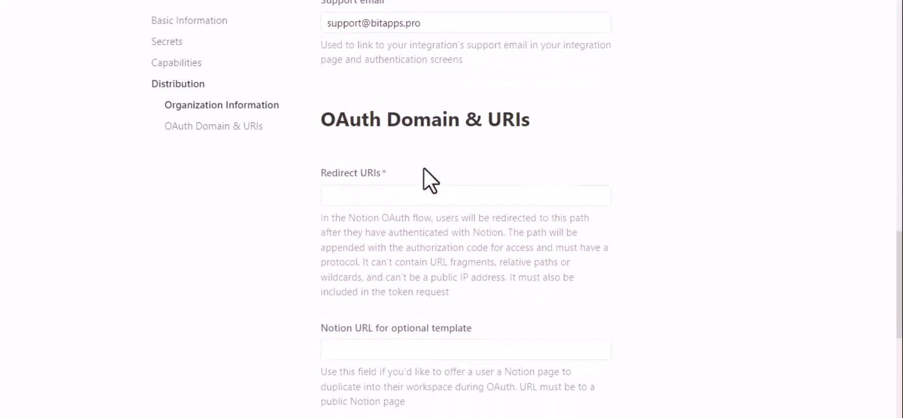
pyautogui.click(399, 194)
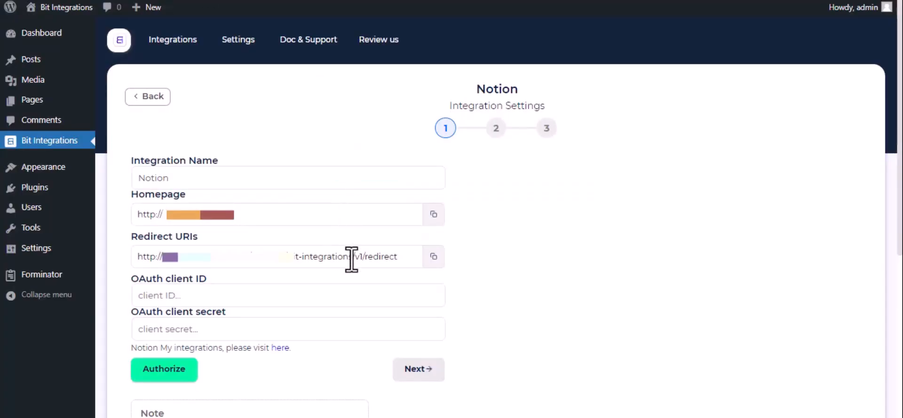
# - Add the plugin's redirect URI in Notion and submit it as a public integration
pyautogui.tripleClick(352, 257)
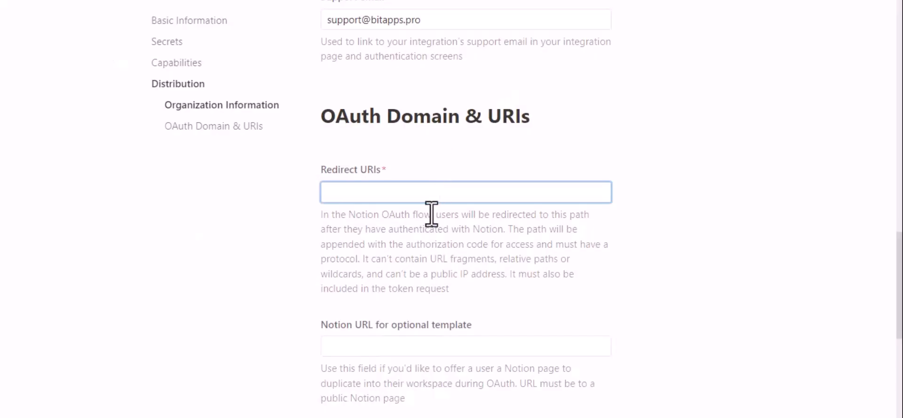
pyautogui.write('http://bit-integrations.local/wp-json/bit-integrations/v1/redirect')
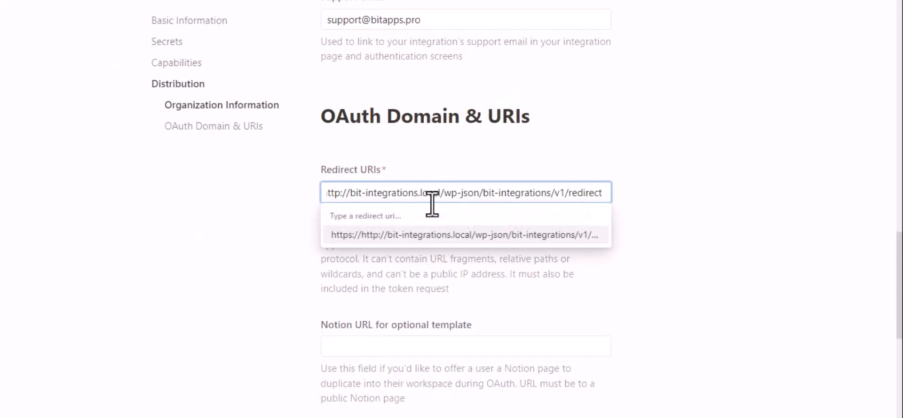
pyautogui.click(454, 235)
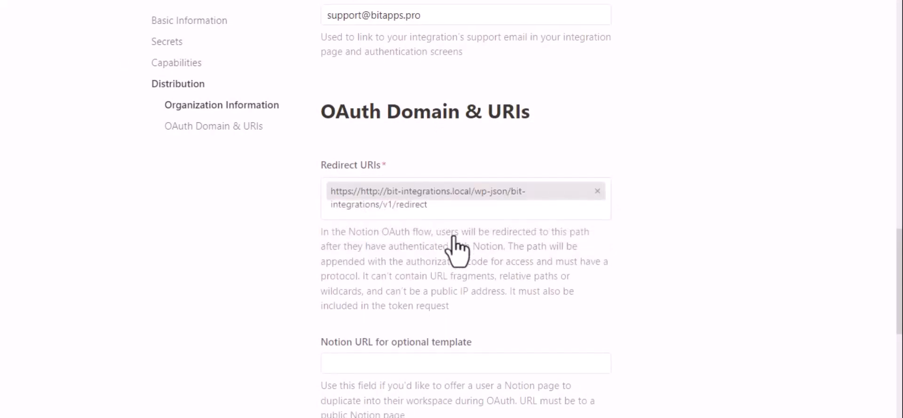
pyautogui.scroll(-4, 456, 249)
pyautogui.click(566, 285)
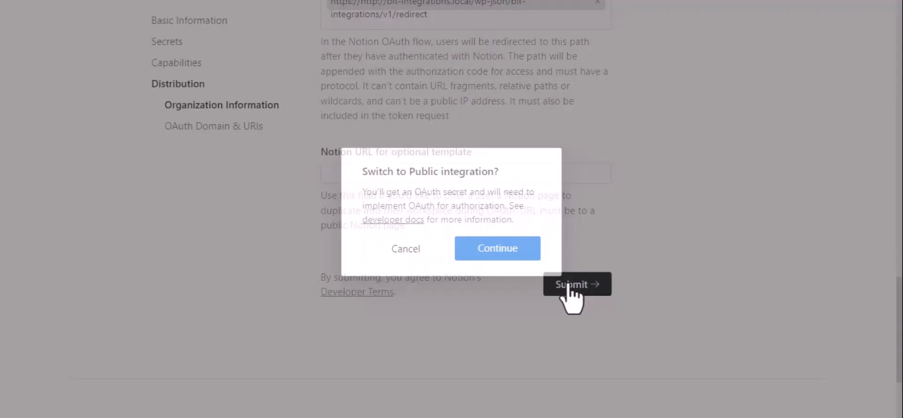
pyautogui.click(516, 250)
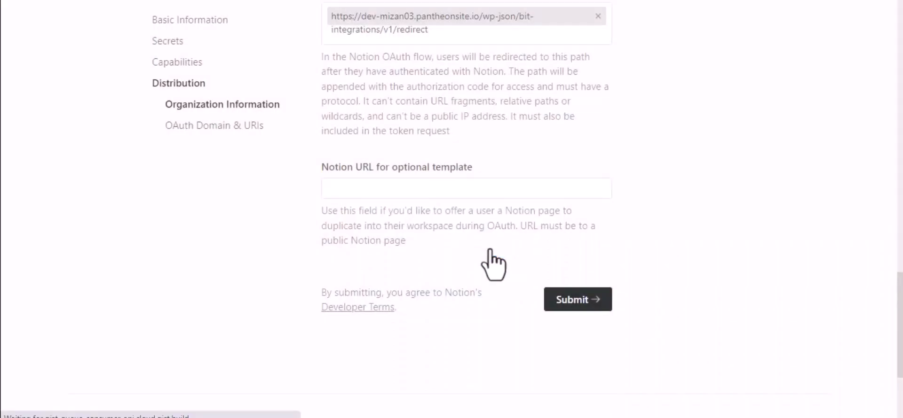
pyautogui.scroll(5, 489, 262)
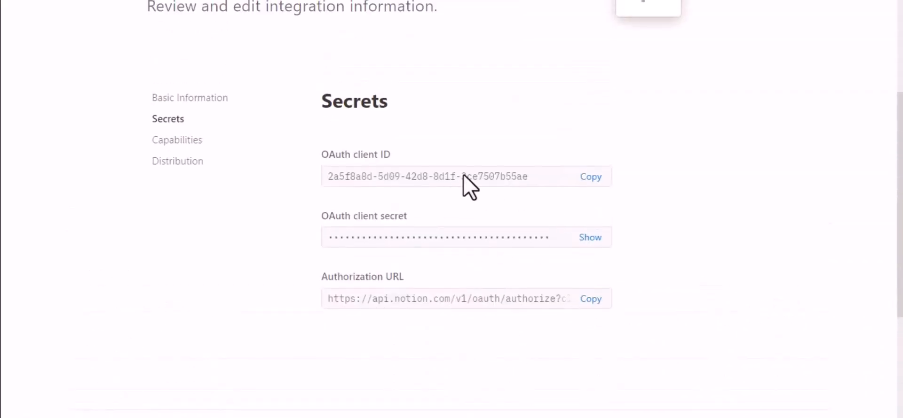
# - Copy Notion's OAuth client ID into Bit Integrations' client ID field
pyautogui.click(594, 178)
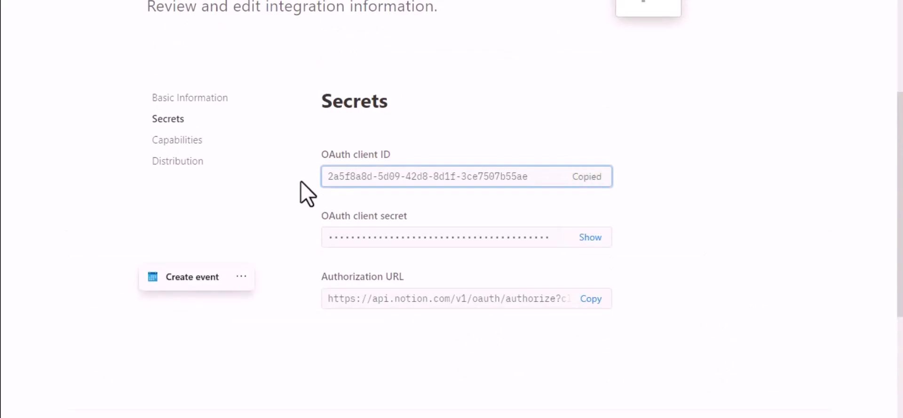
pyautogui.click(301, 1)
pyautogui.click(241, 293)
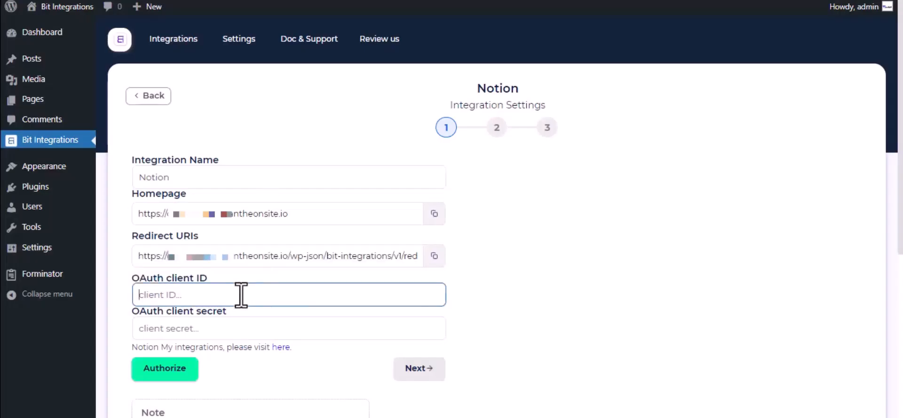
pyautogui.hotkey('ctrl', 'v')
# - Reveal the OAuth client secret in Notion and paste it into the client secret field
pyautogui.click(223, 1)
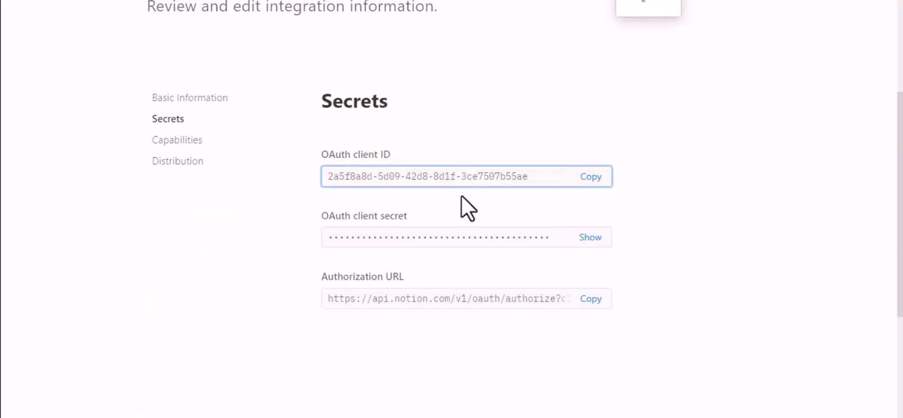
pyautogui.click(589, 237)
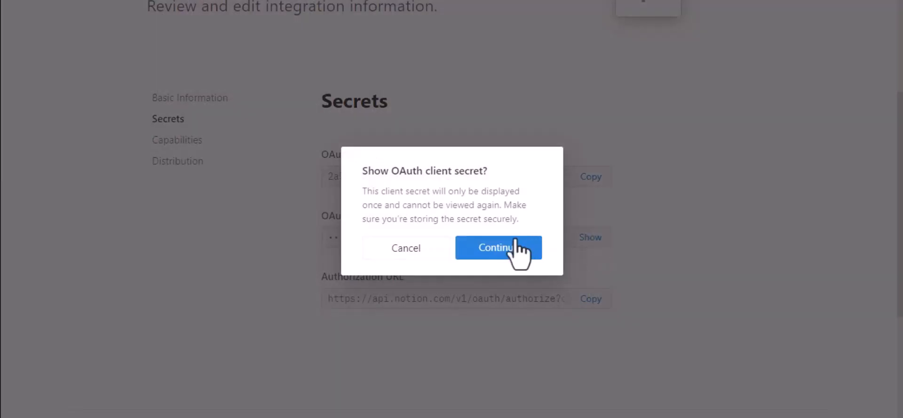
pyautogui.click(519, 249)
pyautogui.click(592, 244)
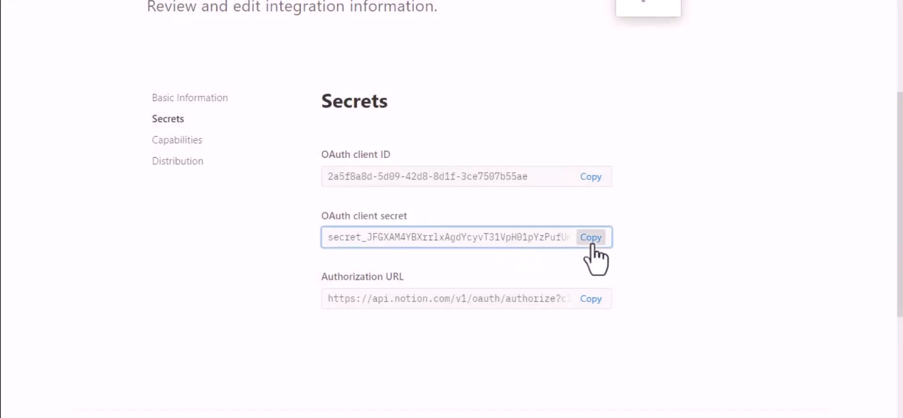
pyautogui.click(188, 1)
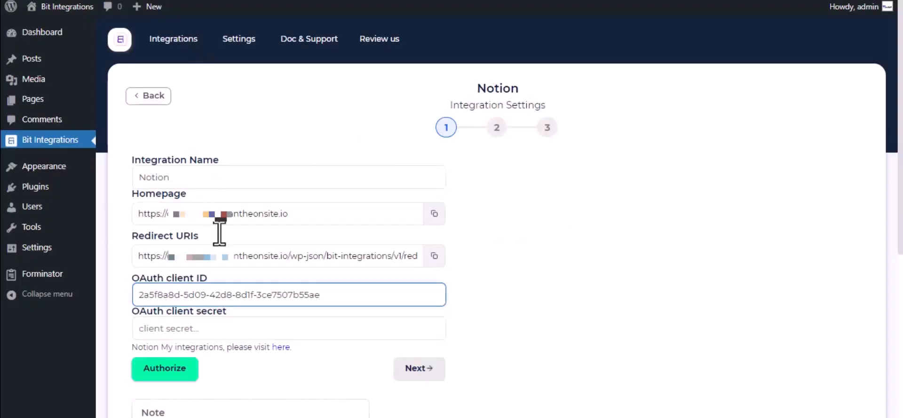
pyautogui.click(244, 328)
pyautogui.hotkey('ctrl', 'v')
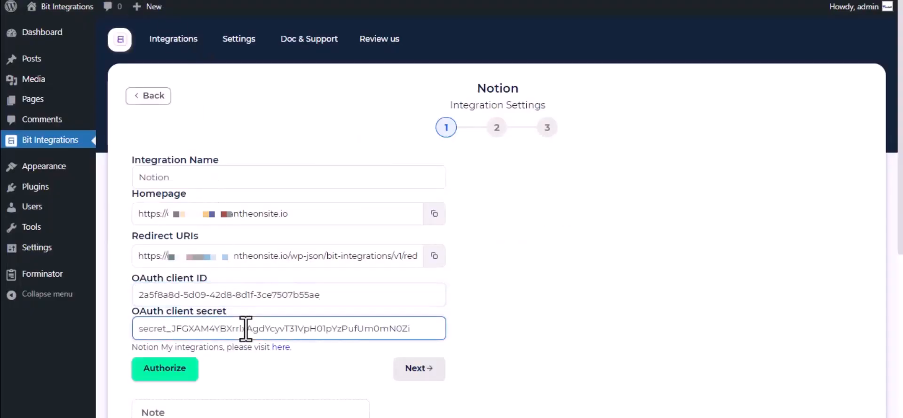
pyautogui.scroll(-2, 246, 328)
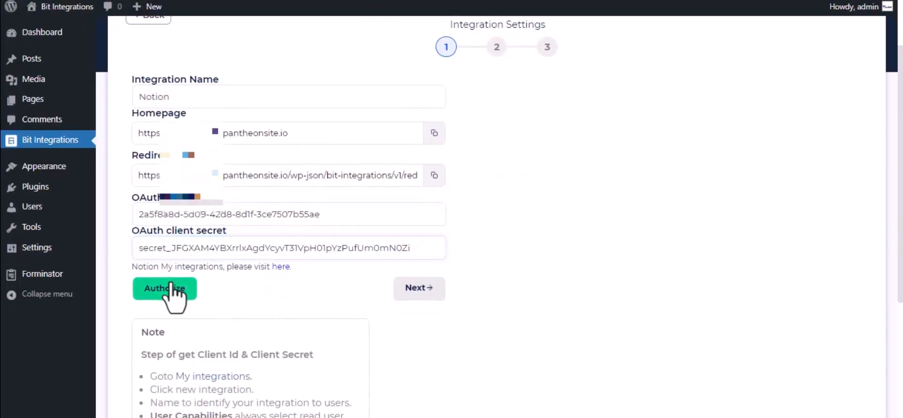
# - Authorize Notion, share only the Journal page, allow access, and continue
pyautogui.click(178, 298)
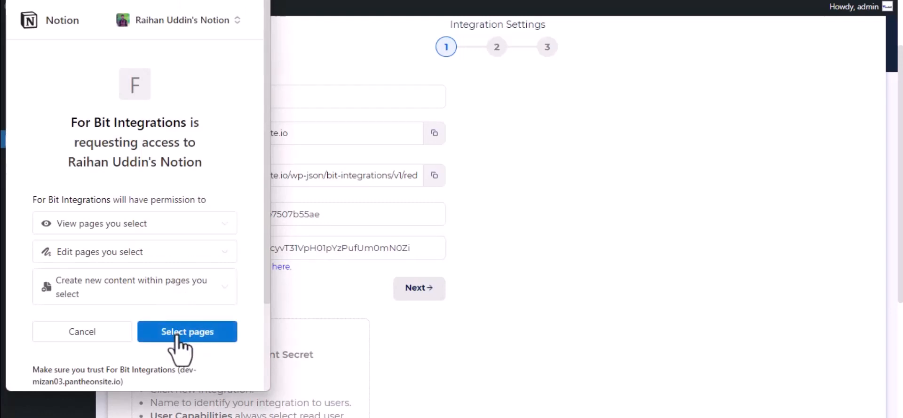
pyautogui.click(183, 330)
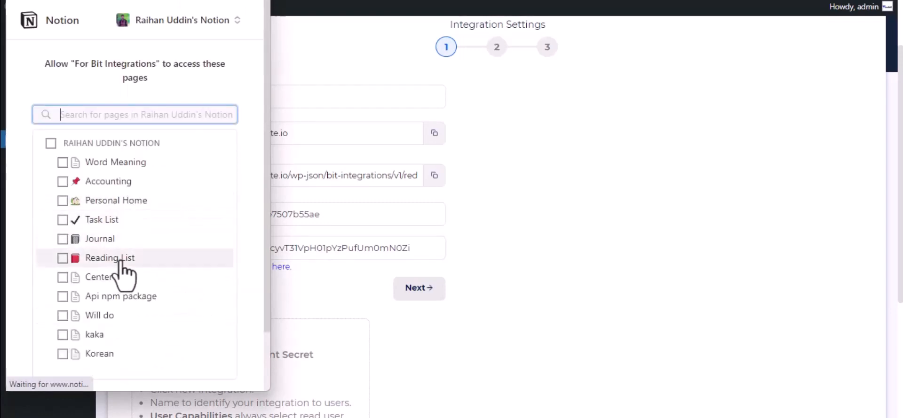
pyautogui.click(111, 248)
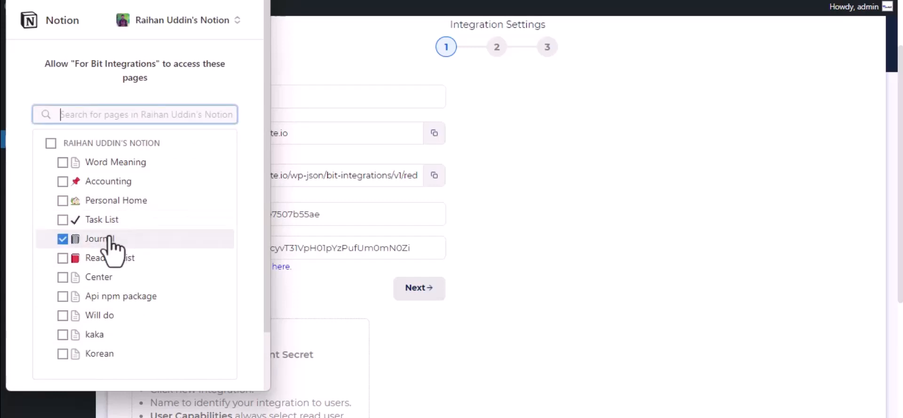
pyautogui.scroll(-3, 108, 248)
pyautogui.click(184, 346)
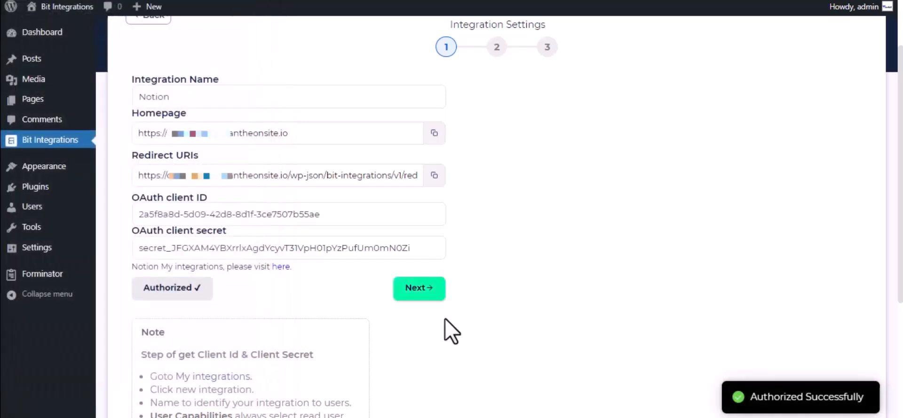
pyautogui.click(434, 289)
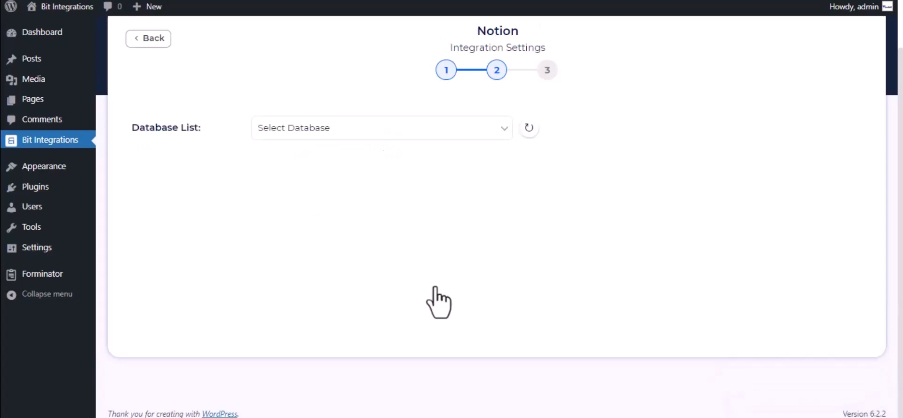
# - Select the Journal database and map form field Name-1 to Name
pyautogui.click(341, 137)
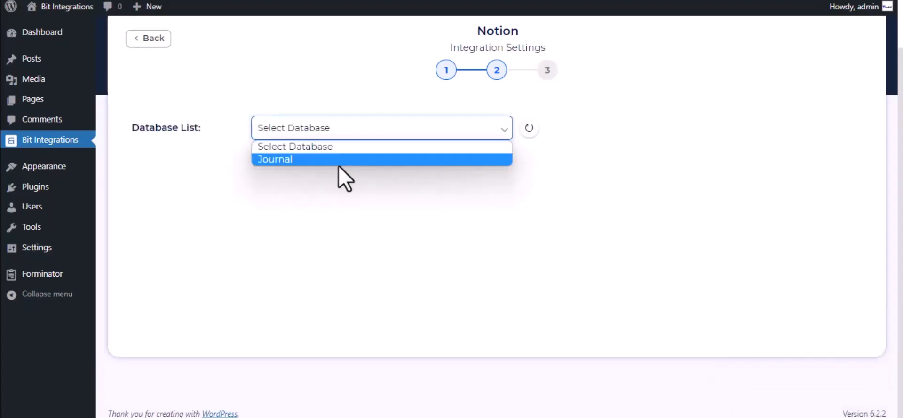
pyautogui.click(339, 162)
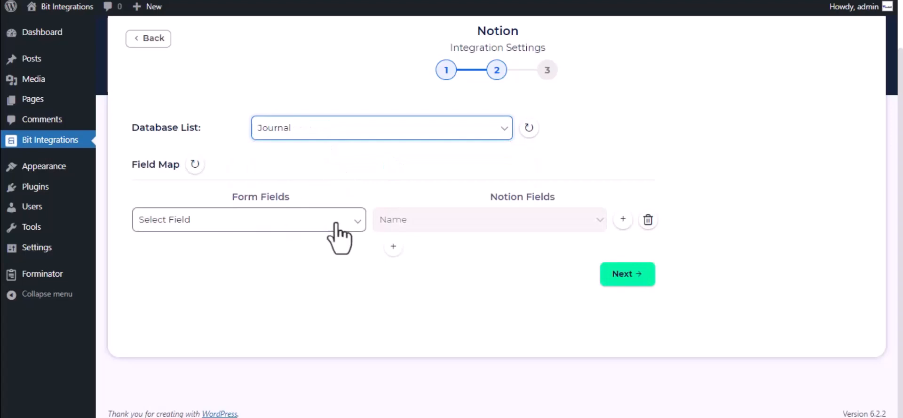
pyautogui.click(289, 221)
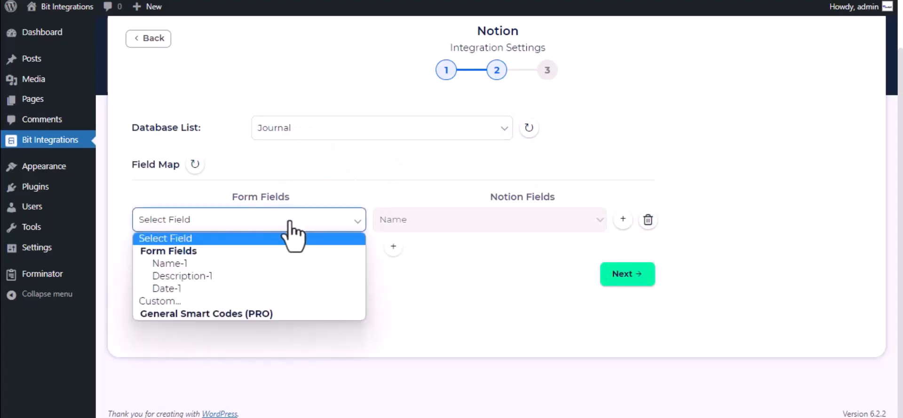
pyautogui.click(269, 270)
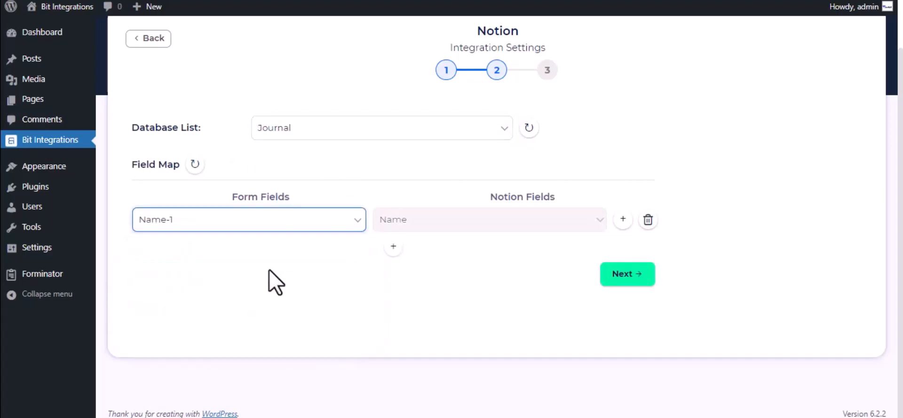
# - Add a mapping of Description-1 to Tags, then finish and save the integration
pyautogui.click(393, 247)
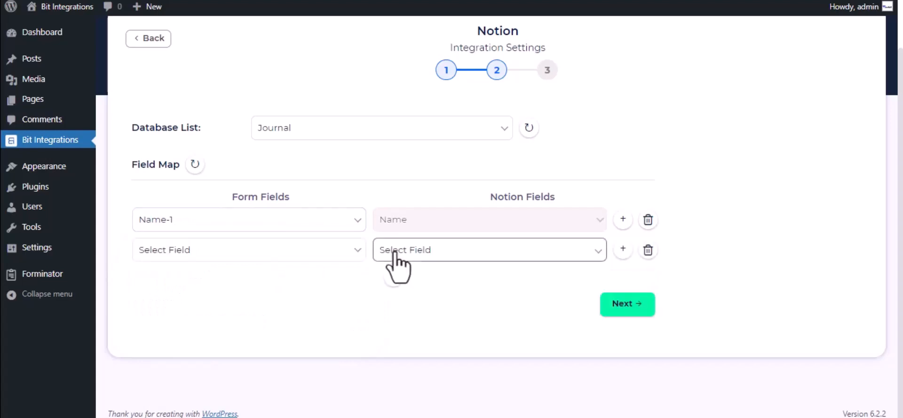
pyautogui.click(473, 252)
pyautogui.click(450, 281)
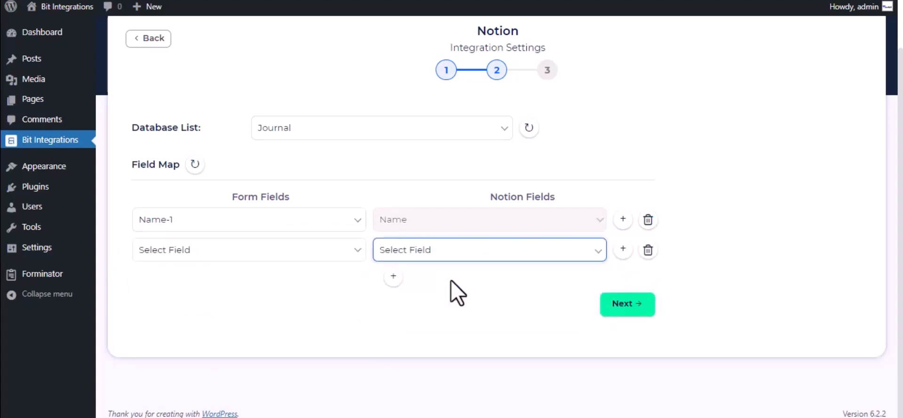
pyautogui.click(445, 254)
pyautogui.click(450, 281)
pyautogui.click(350, 254)
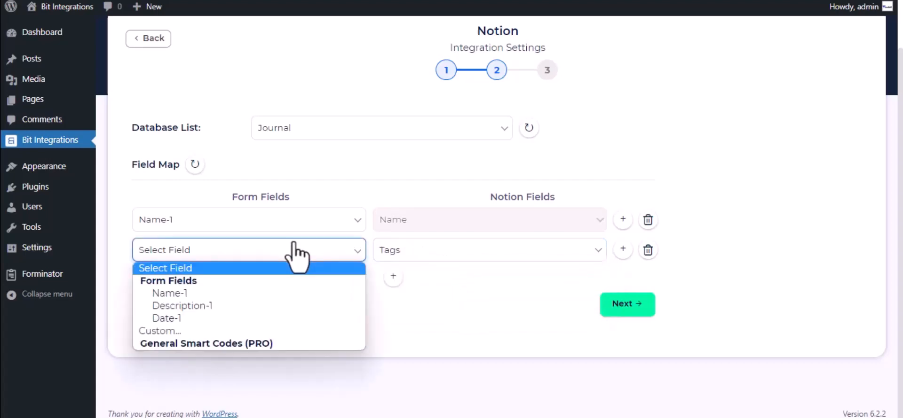
pyautogui.click(215, 308)
pyautogui.click(632, 305)
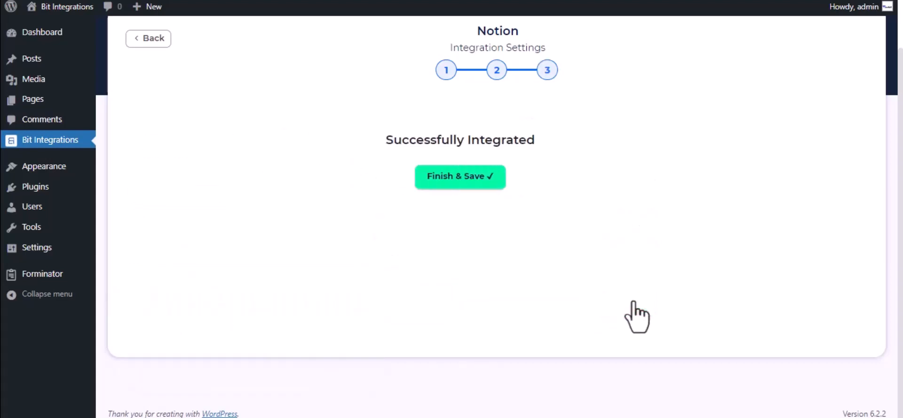
pyautogui.click(511, 184)
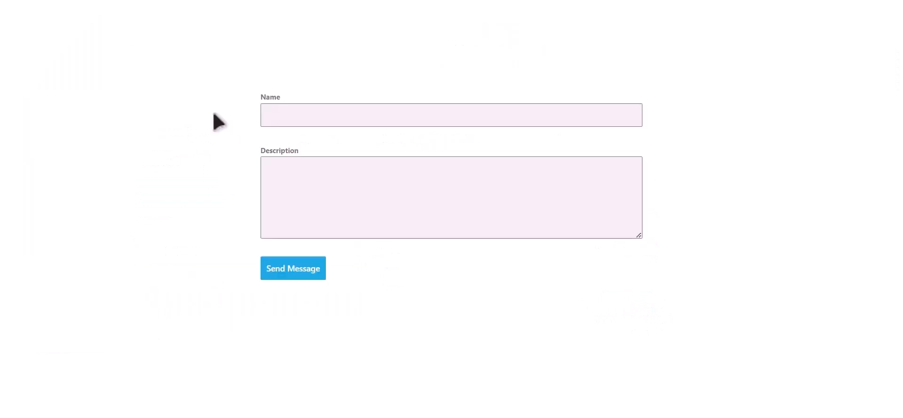
# - Fill the Forminator test form with Name 'Bit Integrations' and Description 'Welcome to Bit Integrations Plugin', then submit it
pyautogui.click(399, 115)
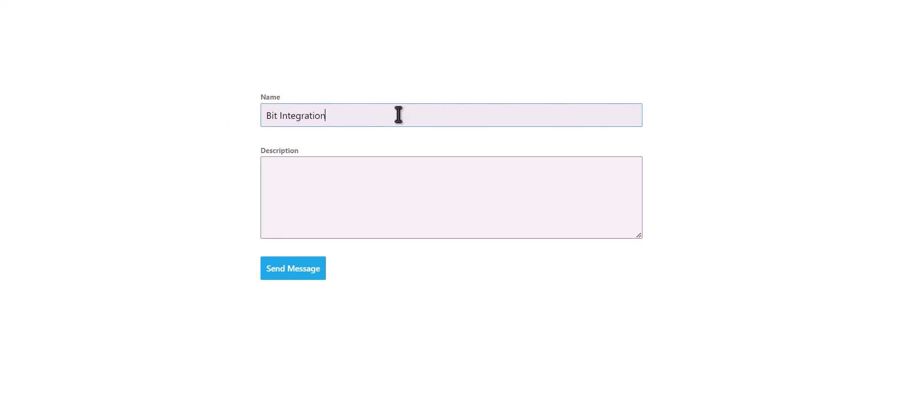
pyautogui.press('Tab')
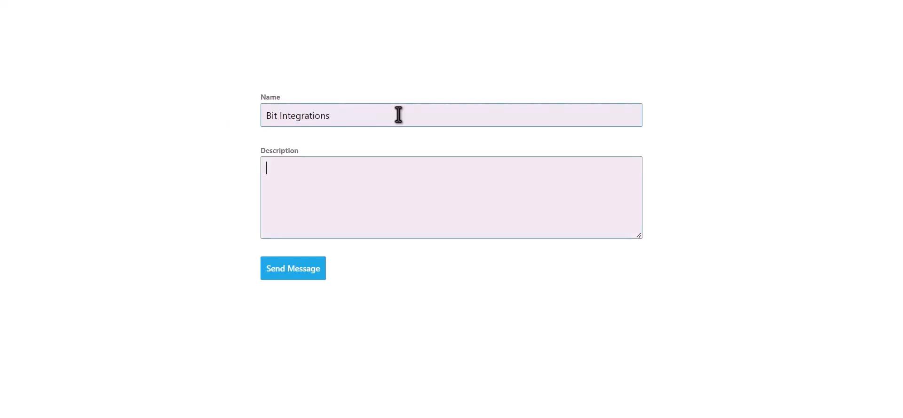
pyautogui.write('Welcome to Bit Int')
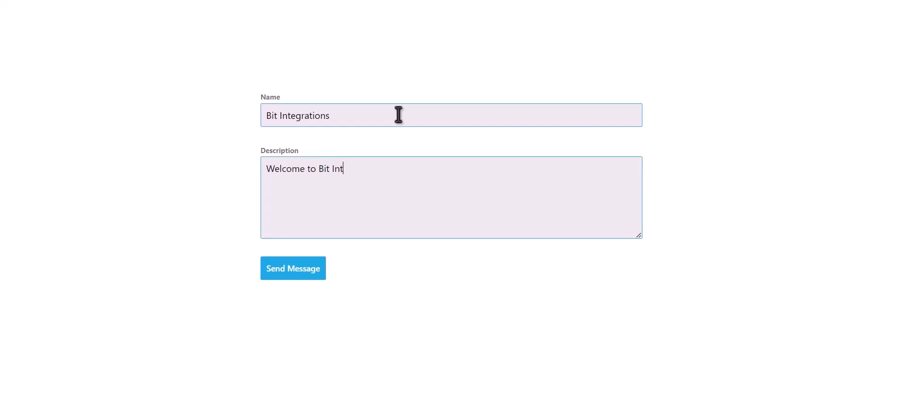
pyautogui.write('egrations Pl')
pyautogui.write('ugin')
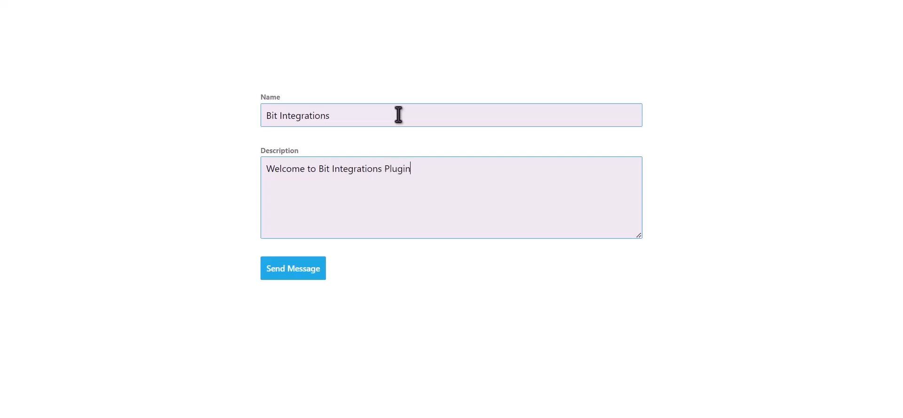
pyautogui.click(303, 273)
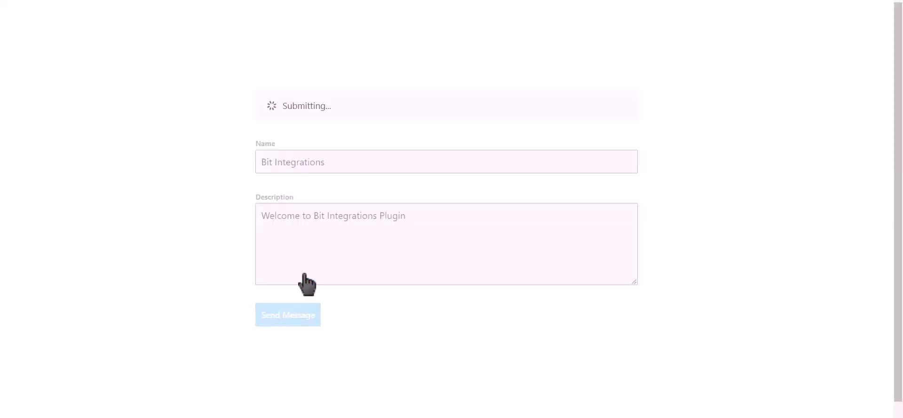